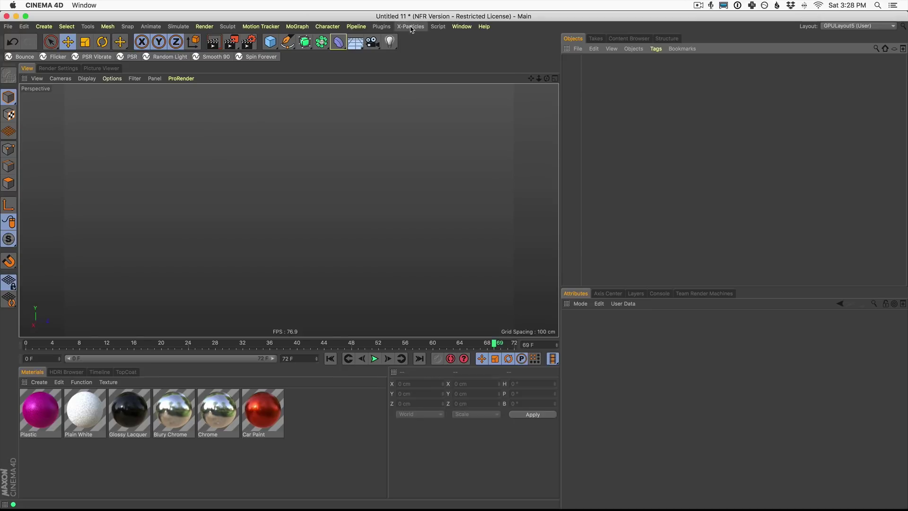
Add an xpSystem with an xpEmitter, run it to frame 53, and shift it slightly left along X
click(411, 27)
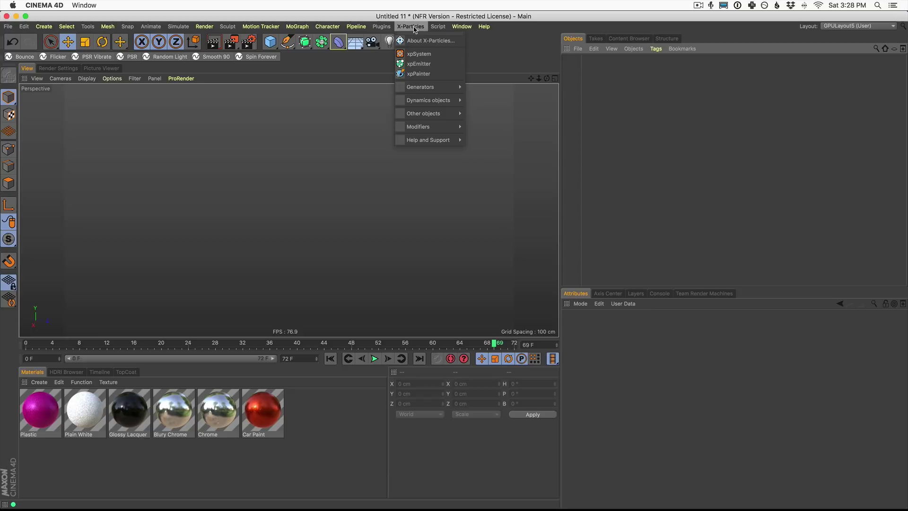
click(423, 54)
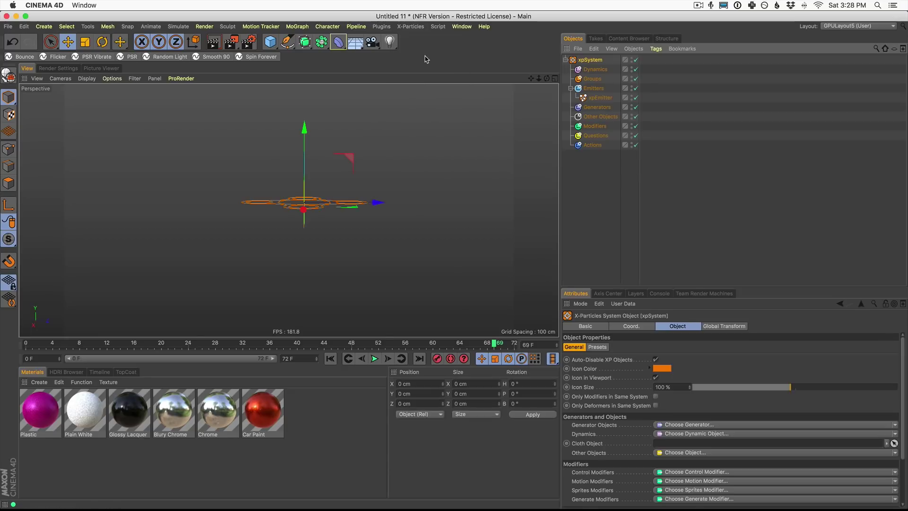
click(374, 359)
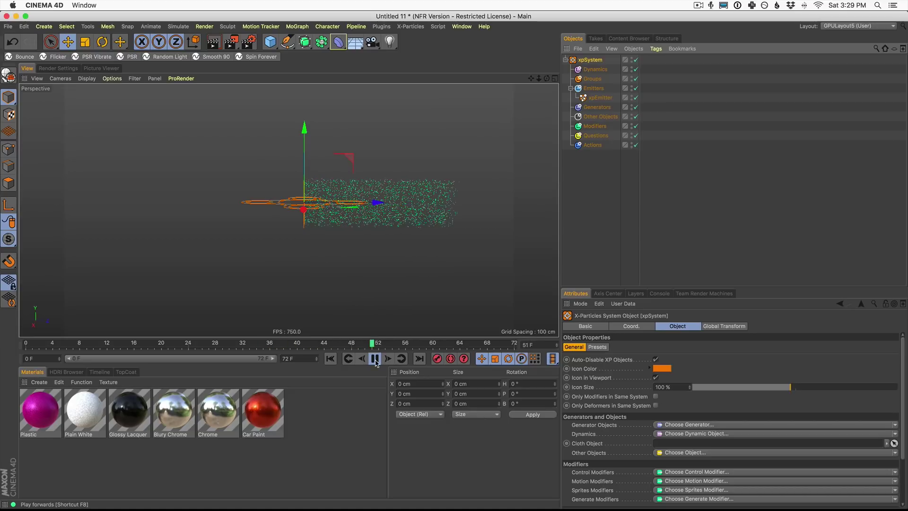
key(F7)
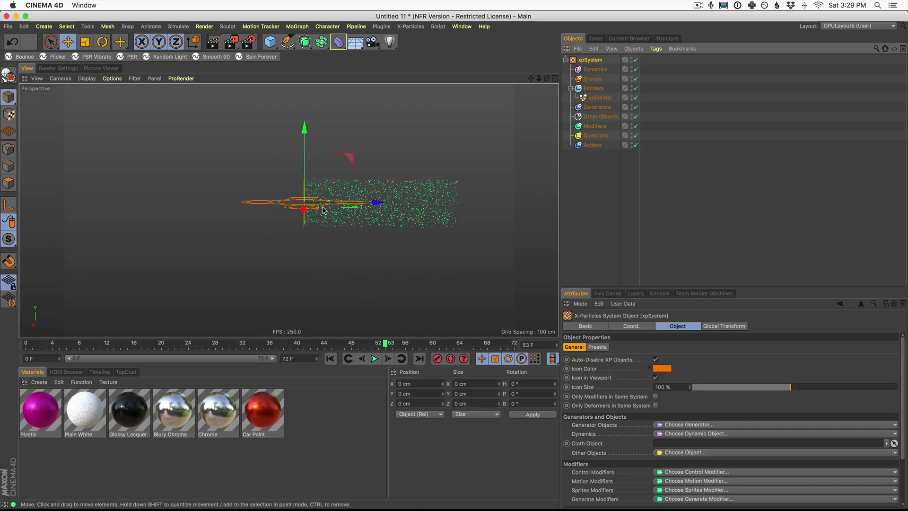
mouse_move(380, 202)
mouse_down()
mouse_move(392, 201)
mouse_move(371, 201)
mouse_up()
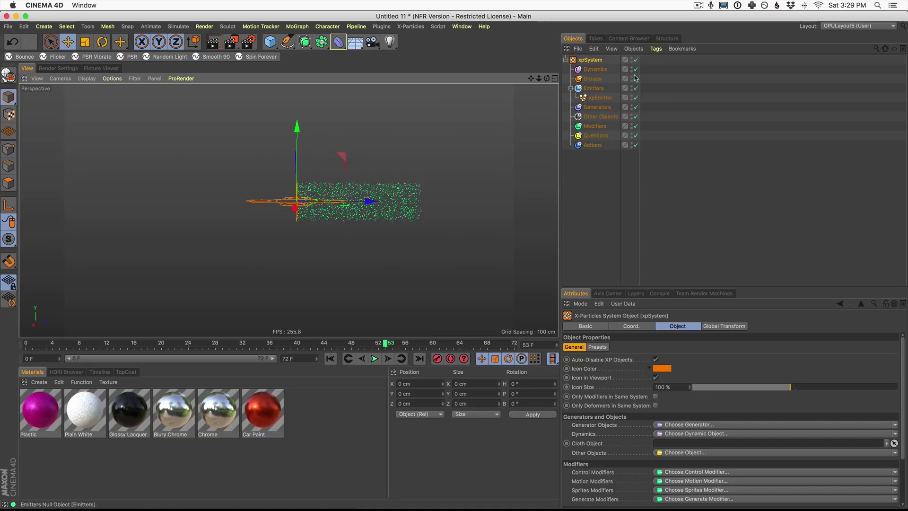
click(595, 60)
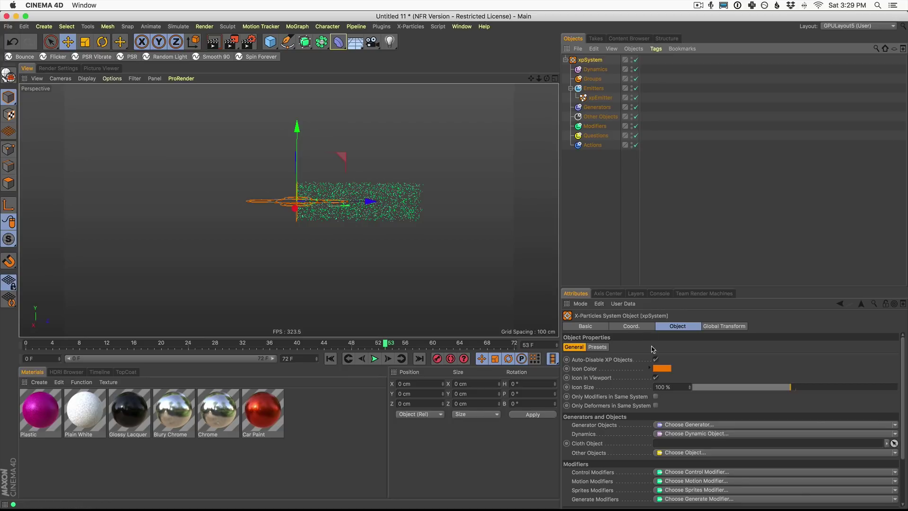
Make a FLIP liquid xpDomain (400 cm, 20 cm voxels) the xpSystem's Dynamics and run the simulation
click(676, 436)
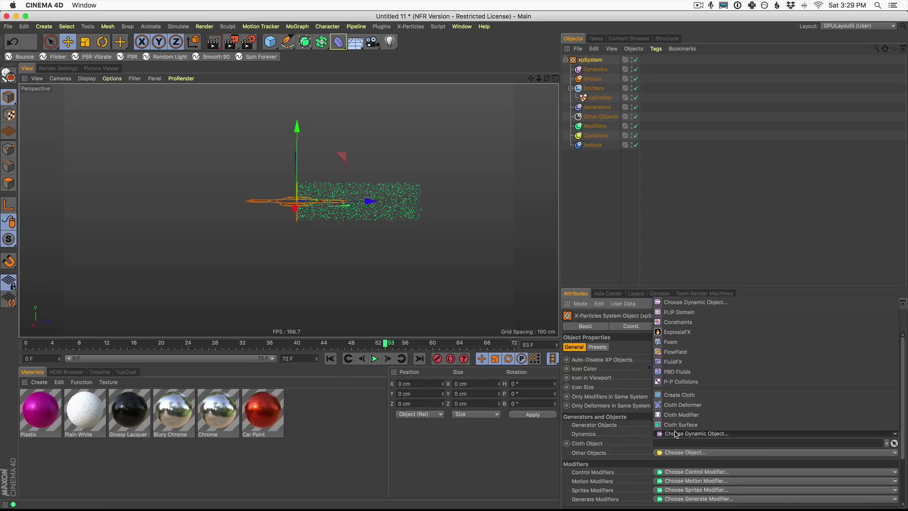
click(687, 316)
key(F8)
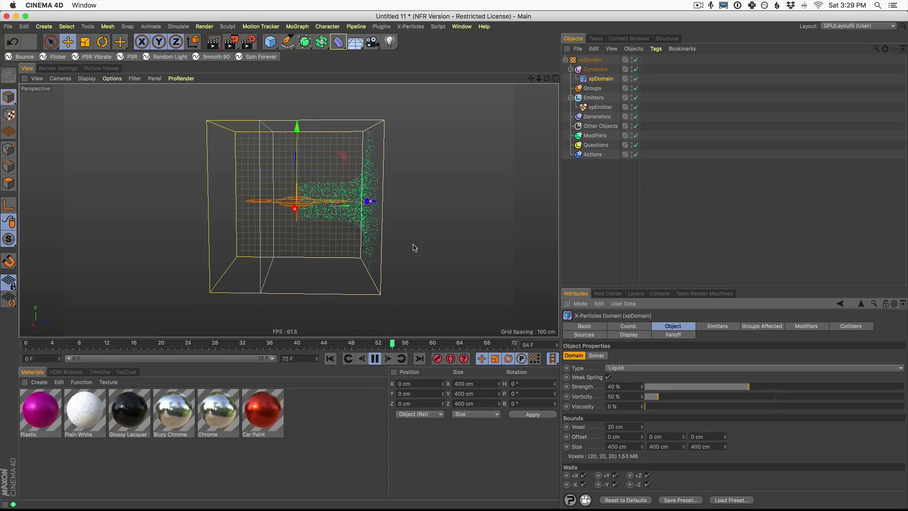
click(375, 359)
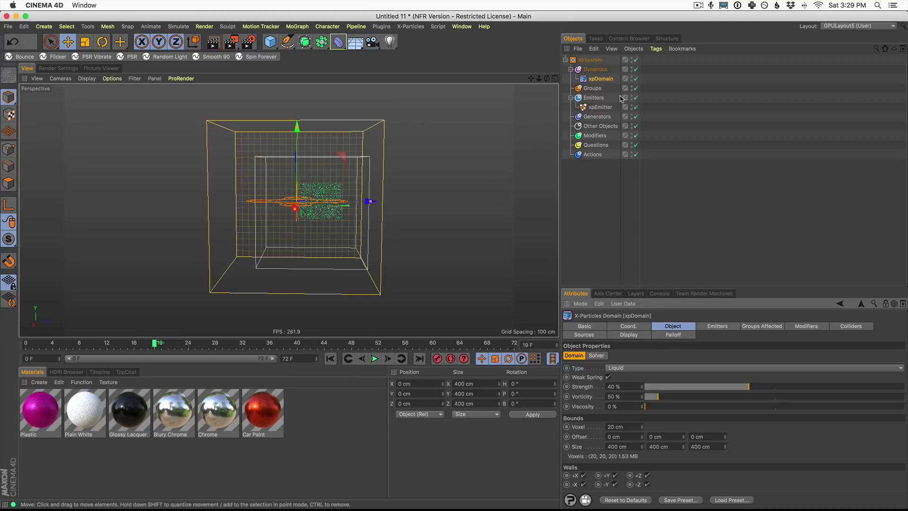
click(589, 60)
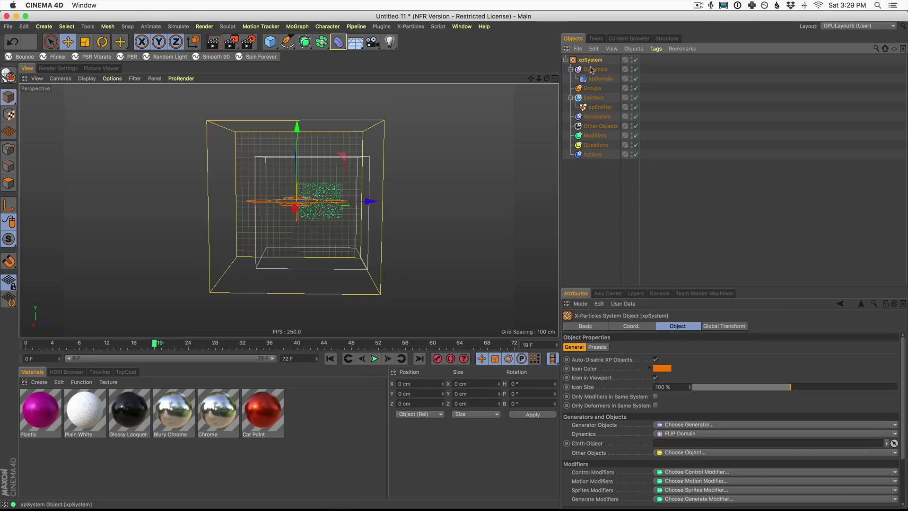
Add an xpGravity modifier at 981 cm strength and run the simulation until particles pool at frame 67
click(673, 481)
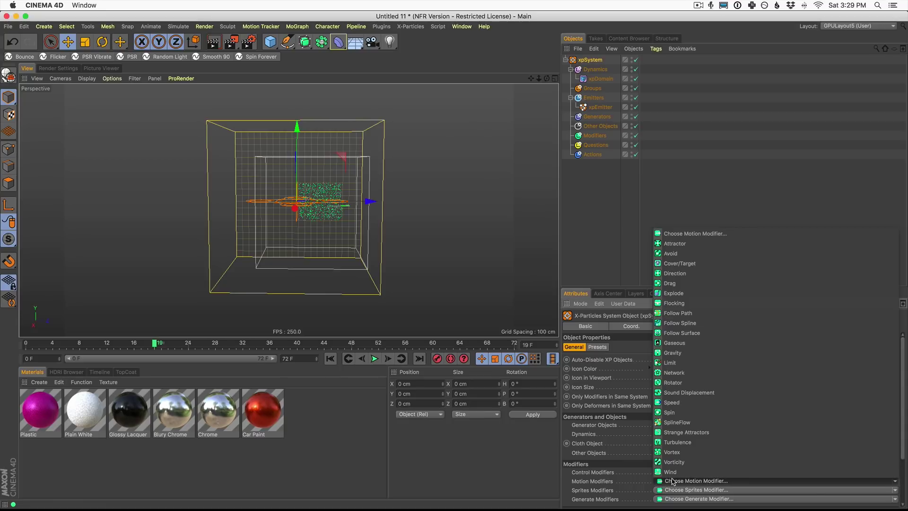
click(691, 353)
click(374, 358)
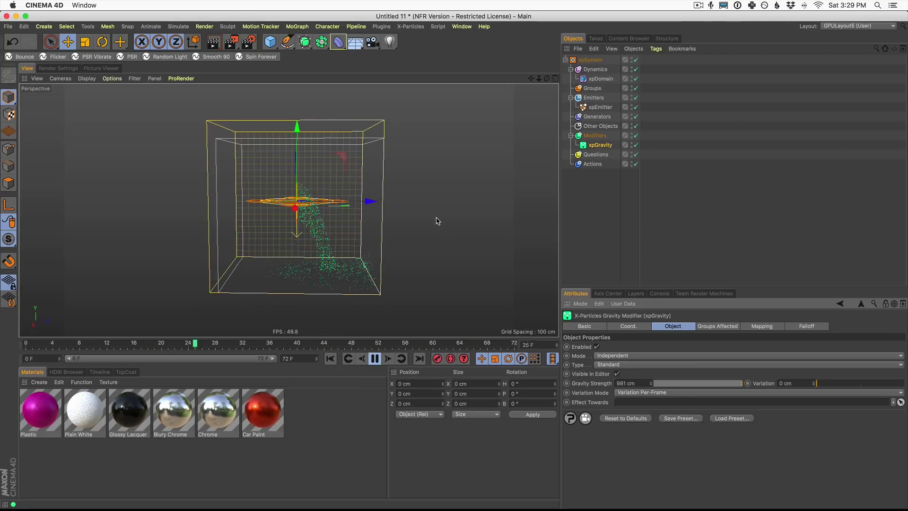
click(374, 360)
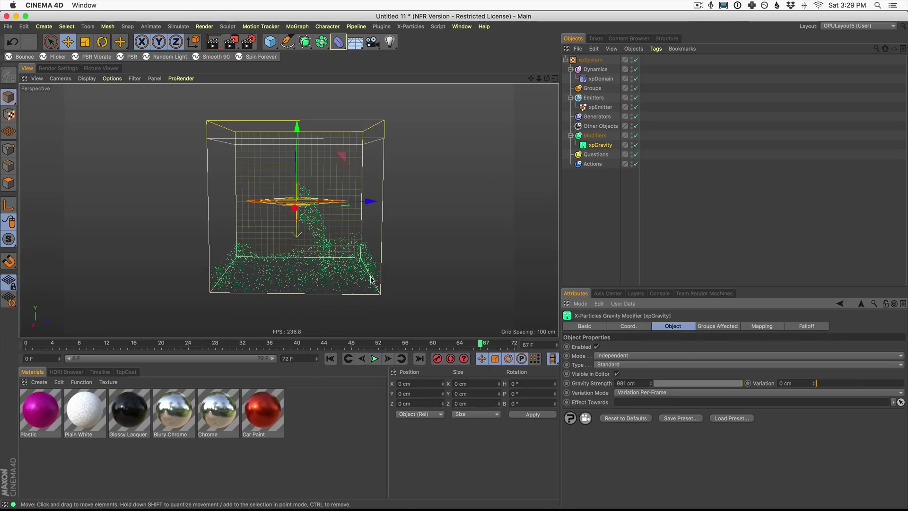
click(591, 63)
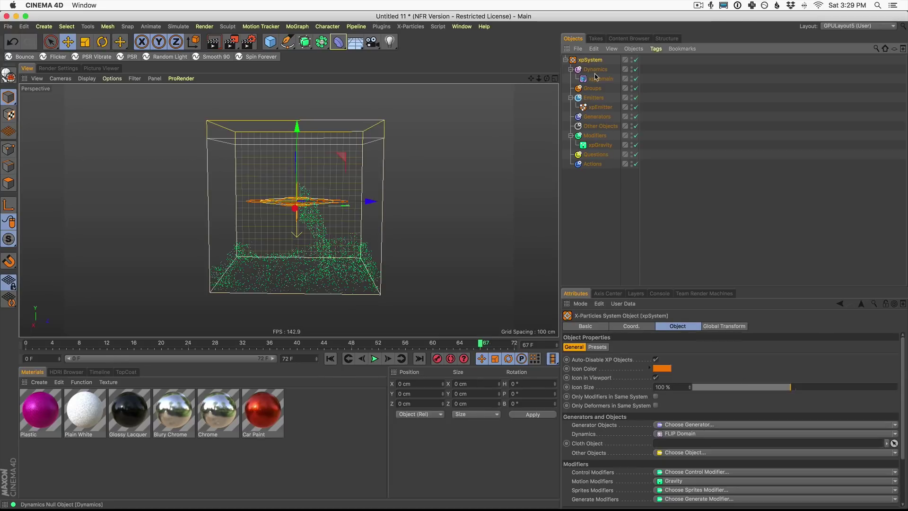
Add an xpOVDBMesher with xpEmitter as its source and reframe the resulting liquid mesh
click(677, 425)
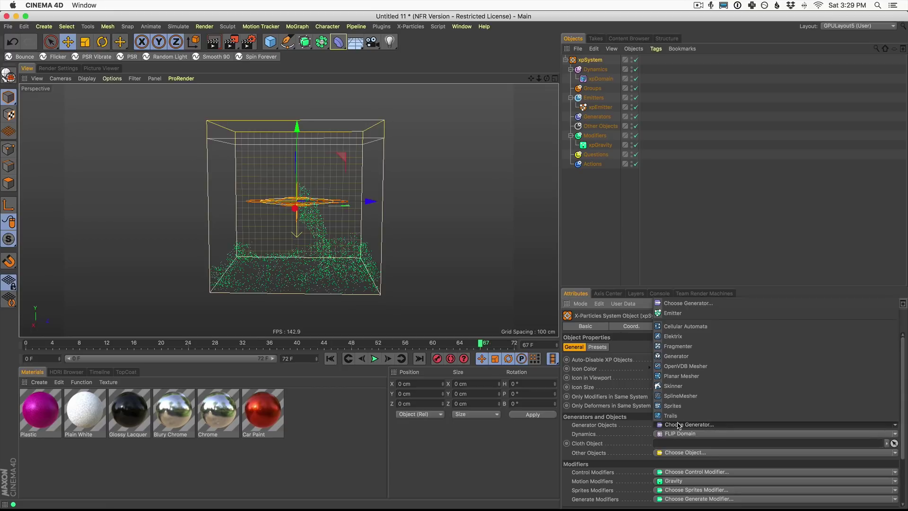
click(690, 367)
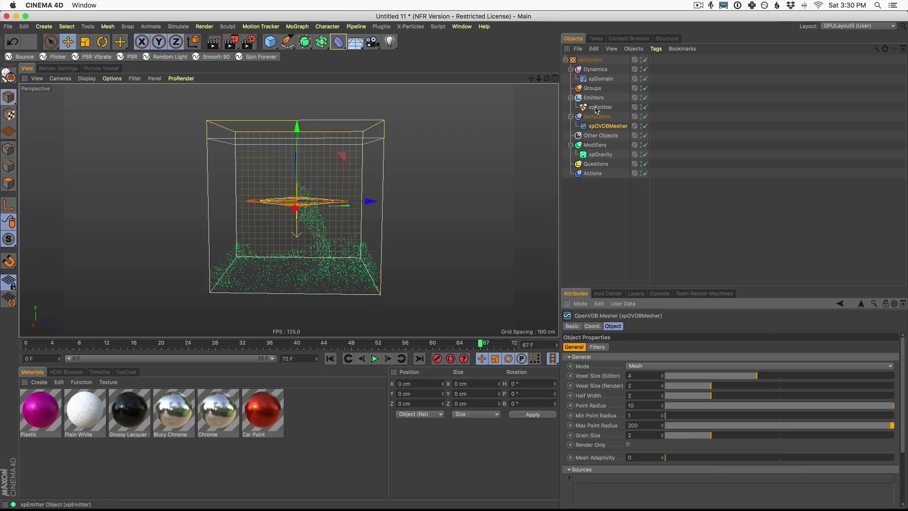
drag(596, 110, 615, 497)
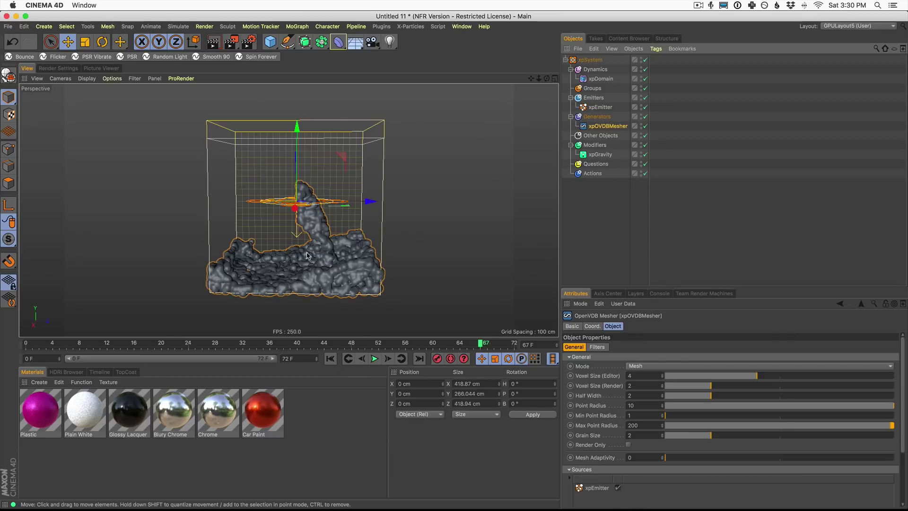
scroll(312, 277, up, 5)
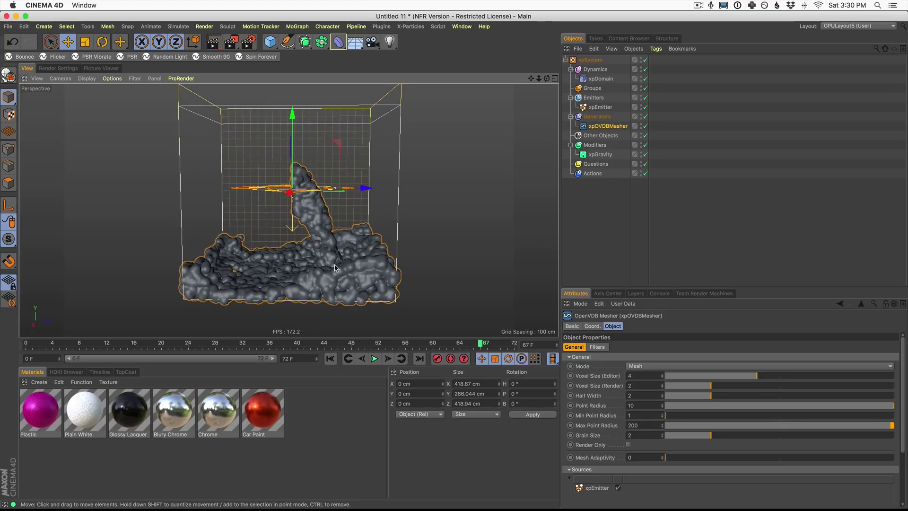
alt+middle_drag(340, 270, 348, 279)
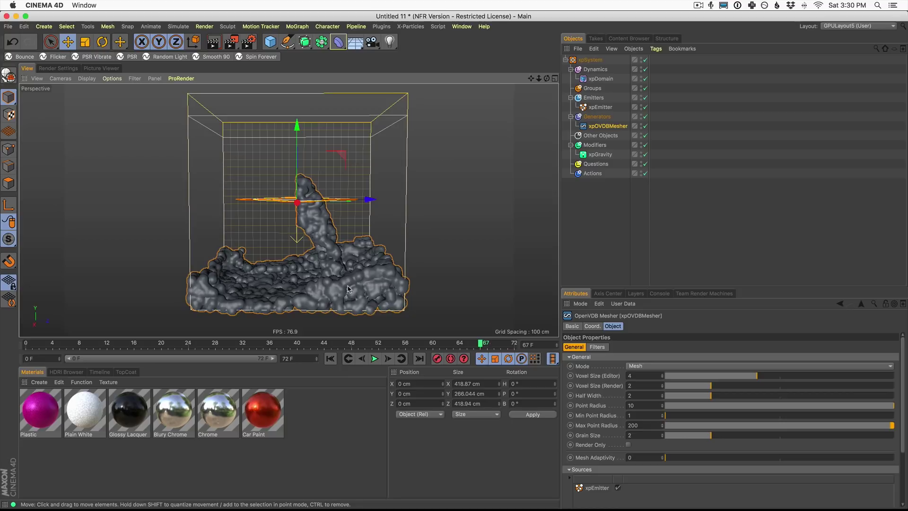
alt+drag(348, 289, 349, 302)
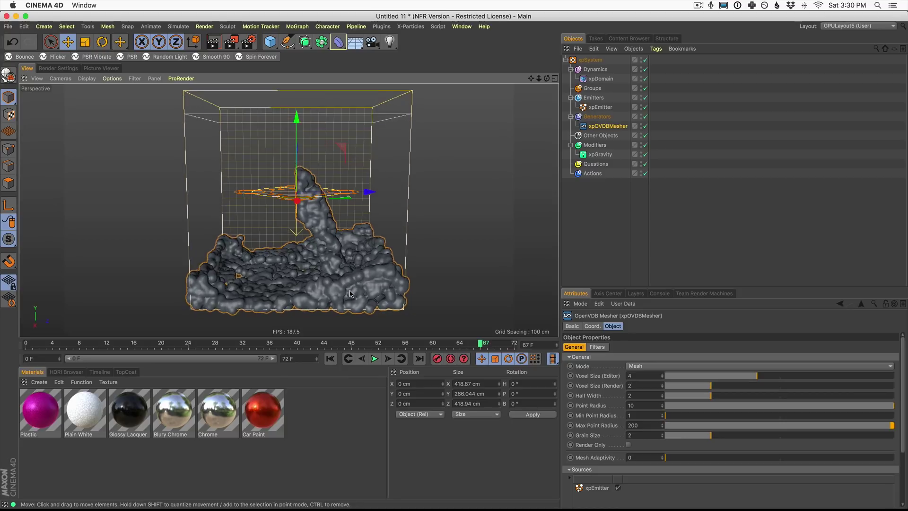
With xpOVDBMesher disabled, set the emitter Birthrate to 40000 and replay to frame 53
click(601, 108)
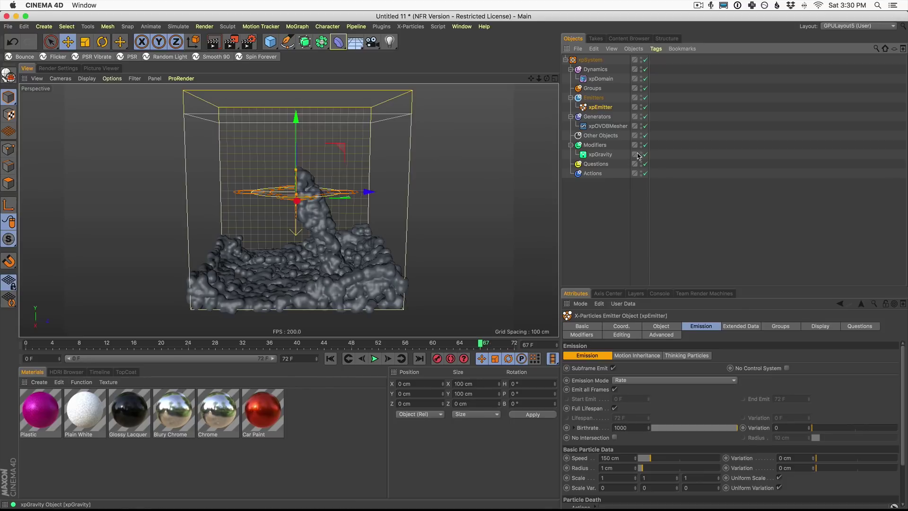
click(645, 126)
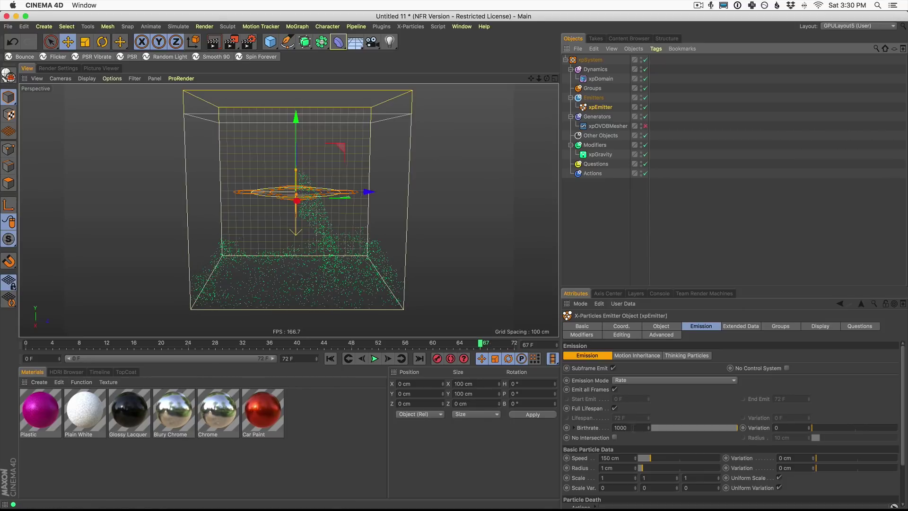
click(620, 428)
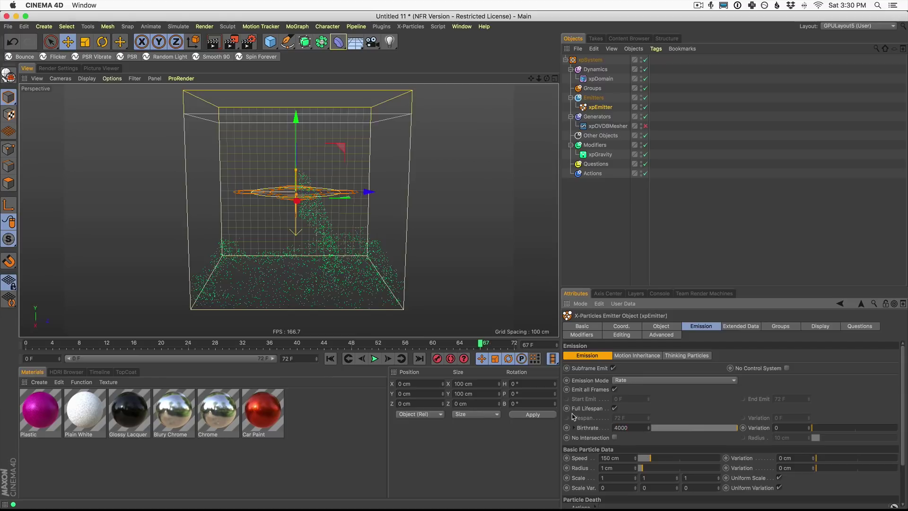
click(374, 359)
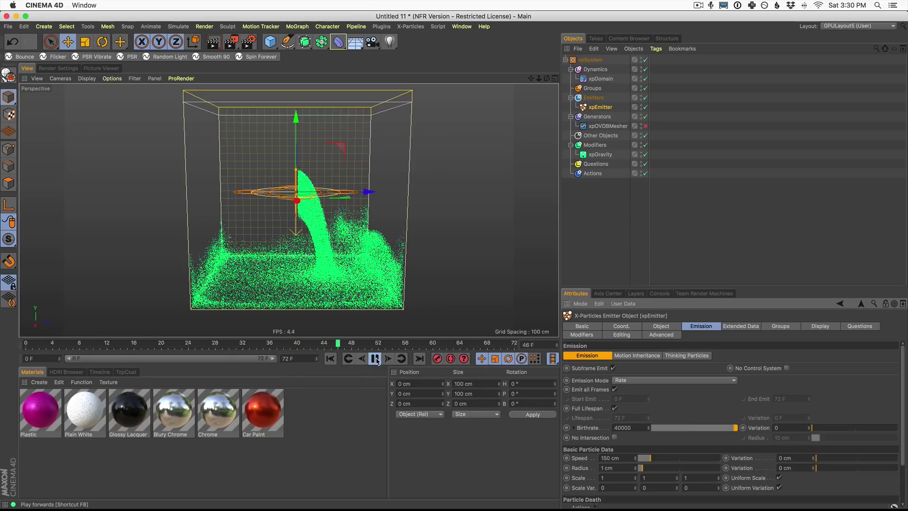
click(375, 358)
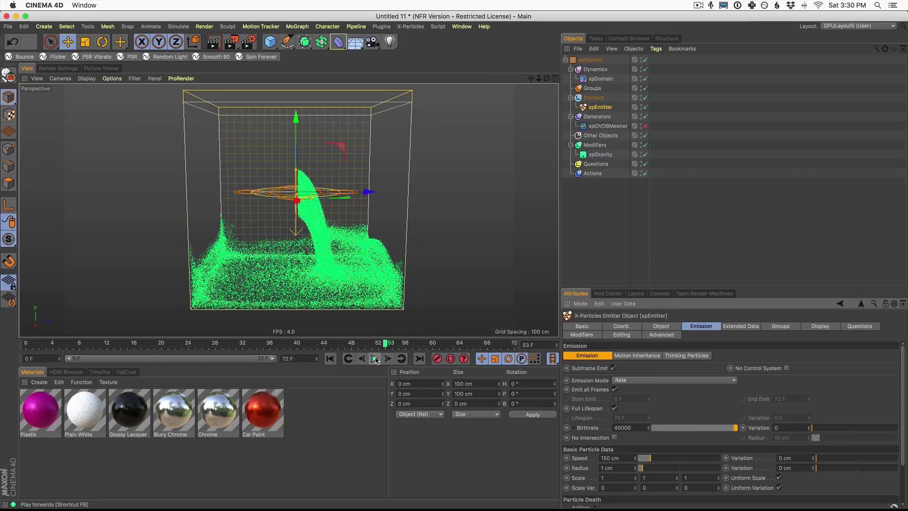
Re-enable xpOVDBMesher and orbit around the denser liquid mesh splashing up the walls
click(646, 126)
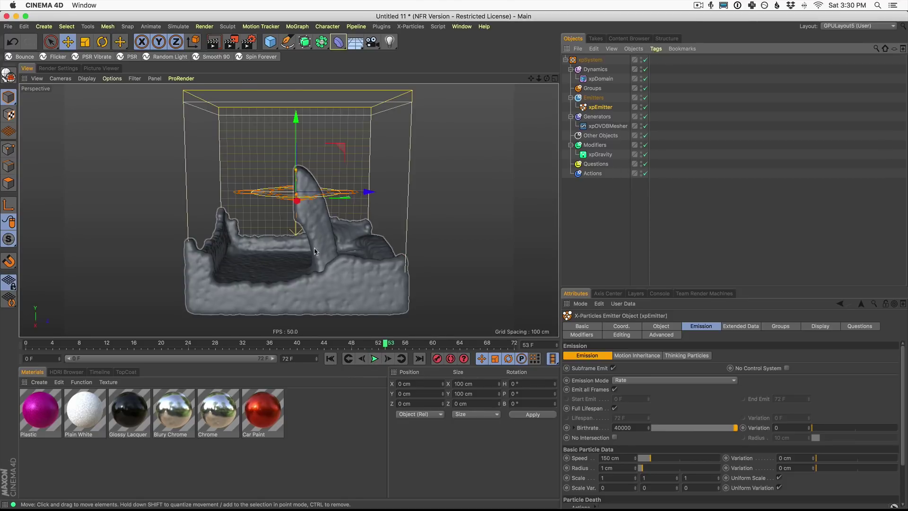
alt+drag(314, 251, 365, 254)
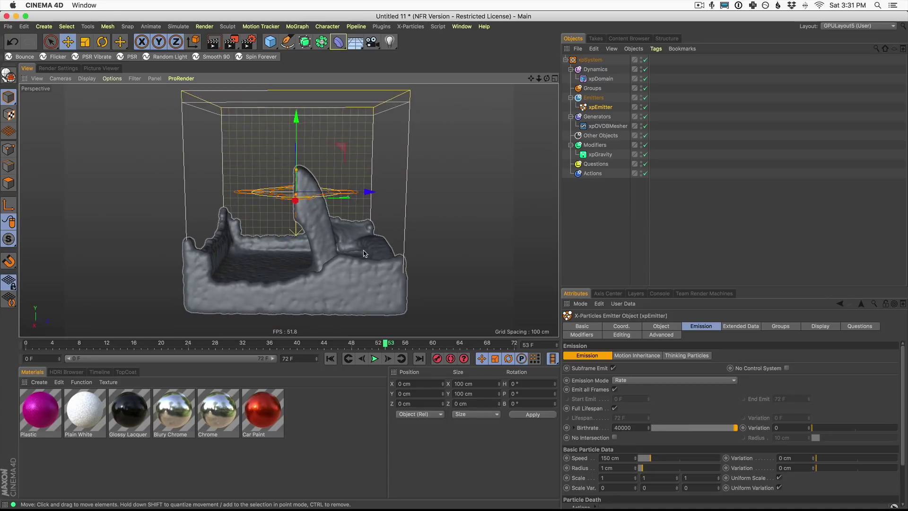
alt+drag(318, 235, 331, 240)
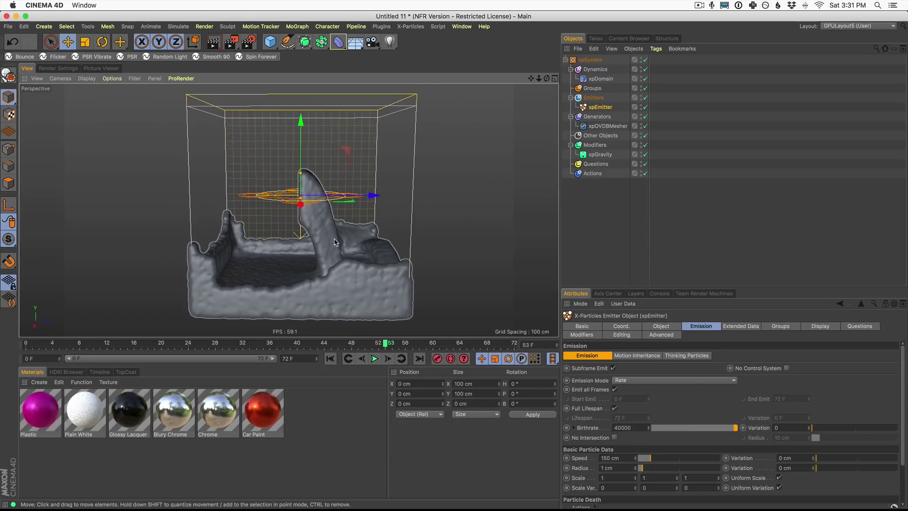
Set xpOVDBMesher's Voxel Size (Editor) to 1.8 and Point Radius to about 3.8
click(606, 126)
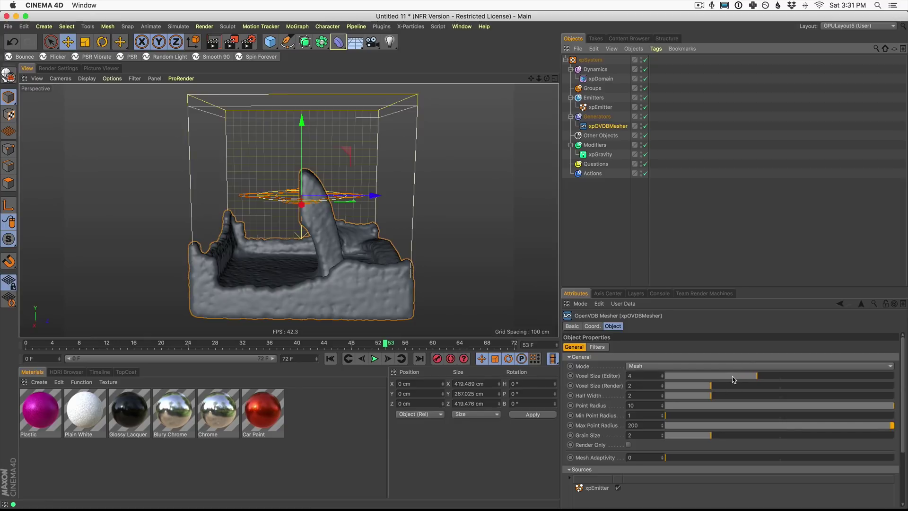
drag(740, 379, 706, 378)
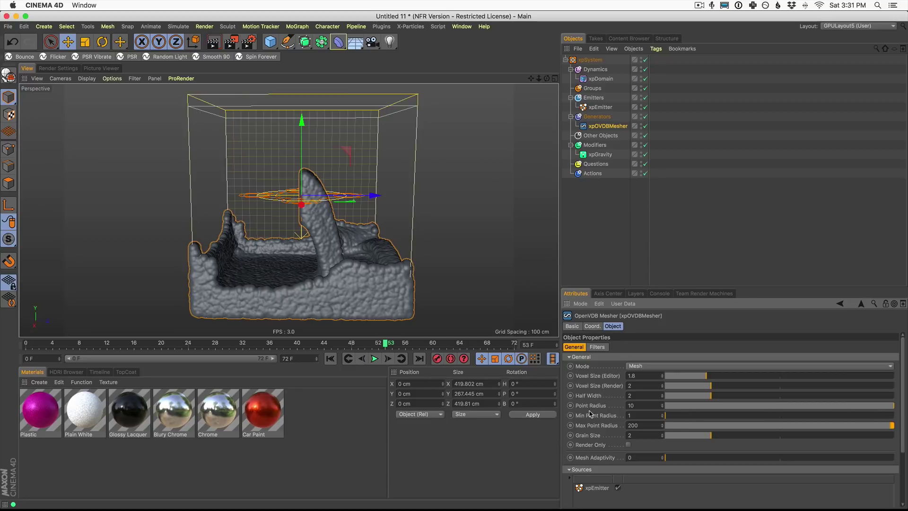
drag(787, 407, 874, 410)
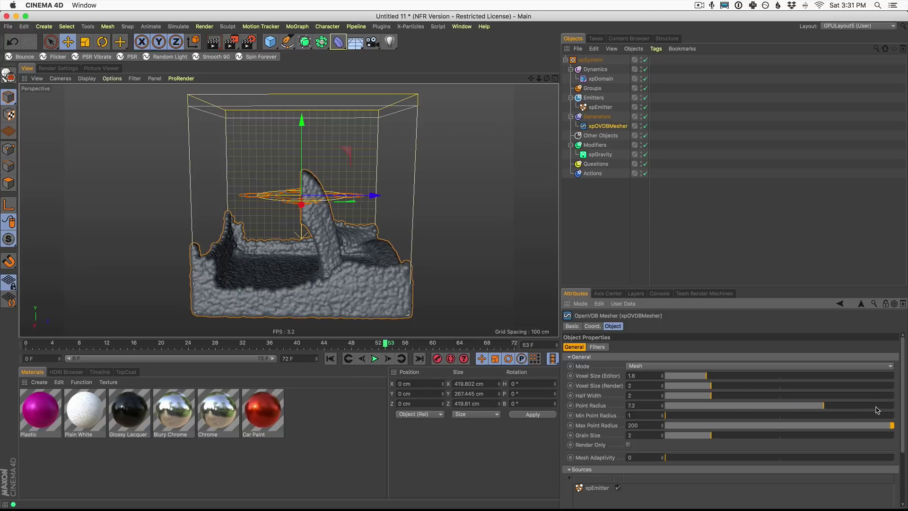
drag(765, 409, 740, 410)
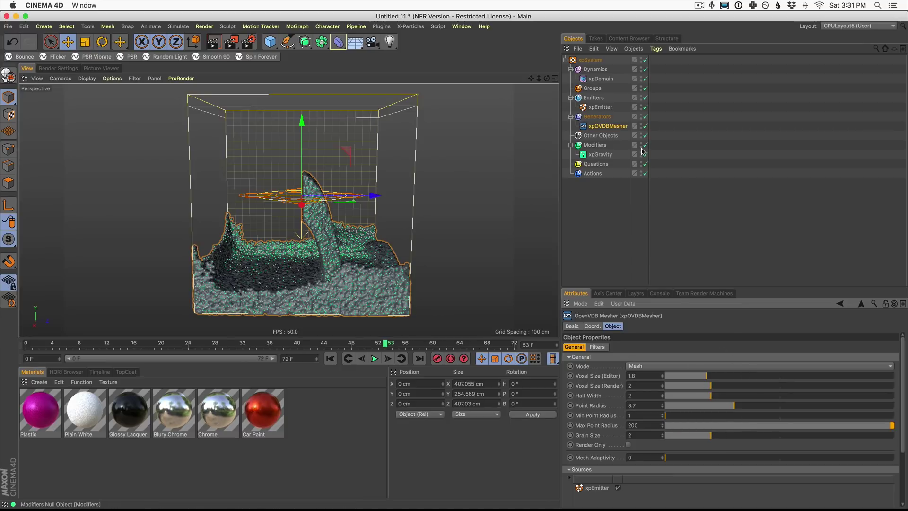
Hide the xpEmitter's particles in the viewport so only the grey liquid mesh shows
click(641, 106)
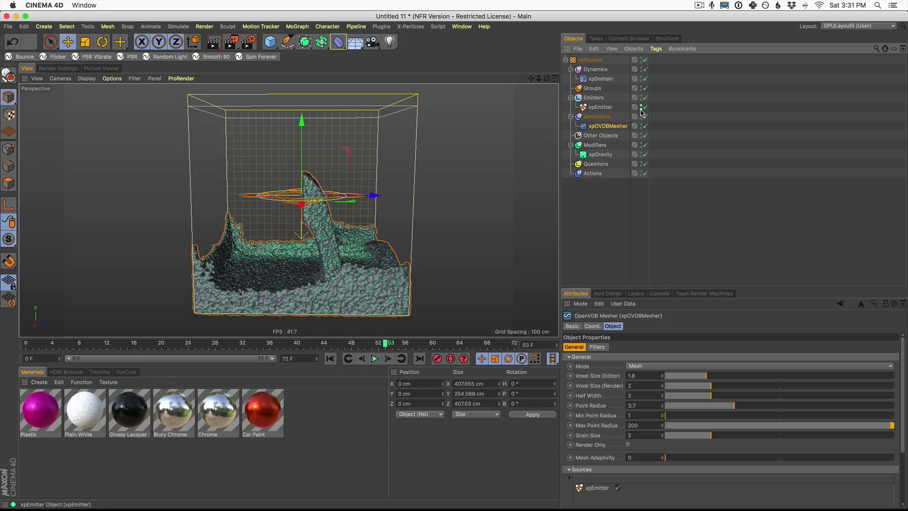
click(641, 106)
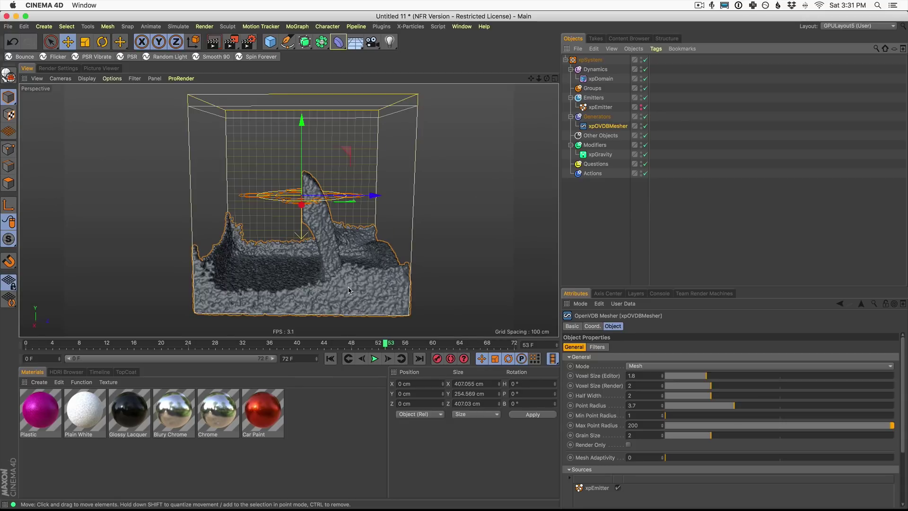
alt+drag(322, 268, 254, 228)
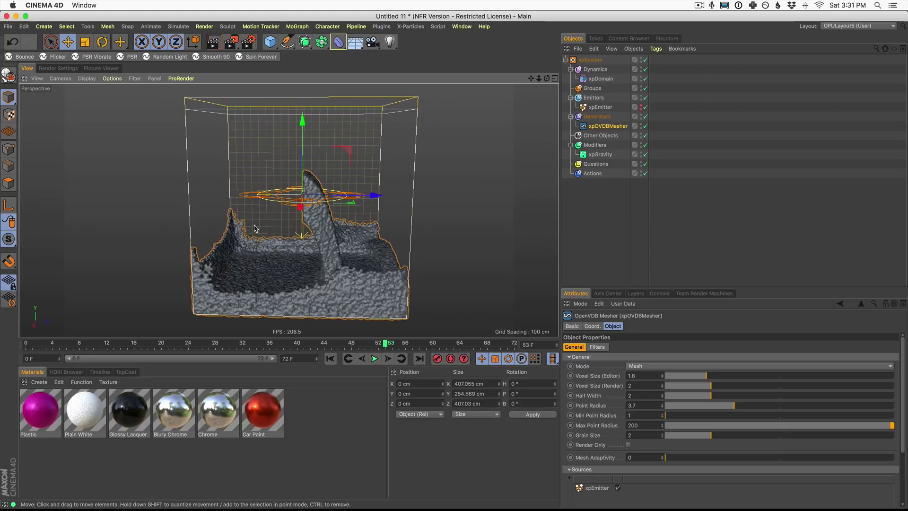
Tick Use Filters in xpOVDBMesher's Filters tab and add a Gaussian filter
click(597, 348)
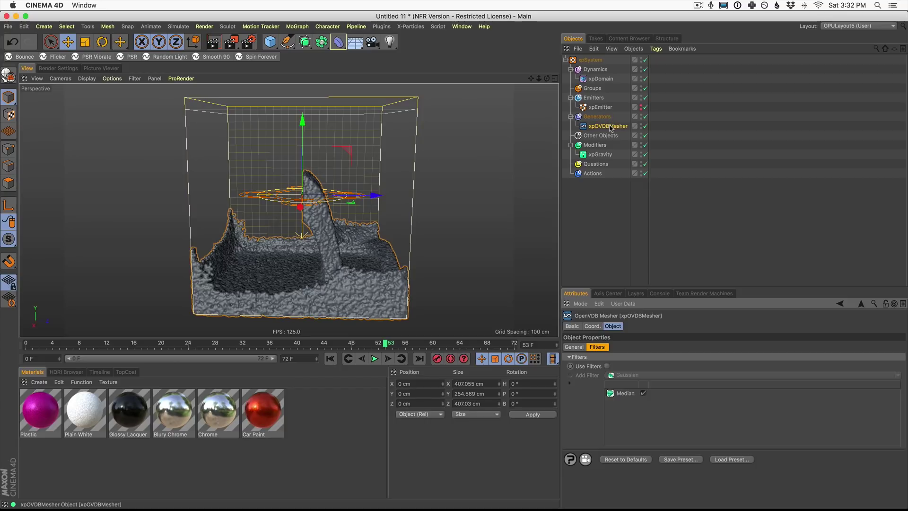
click(607, 367)
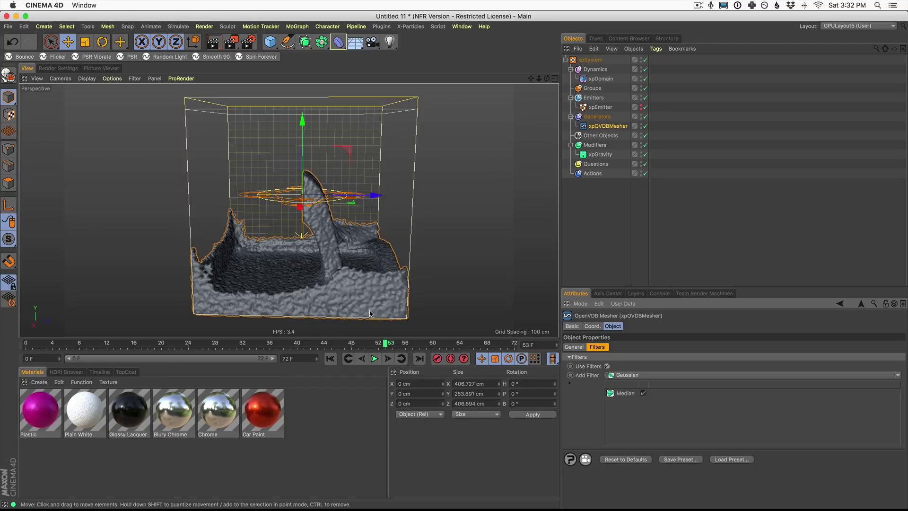
click(636, 374)
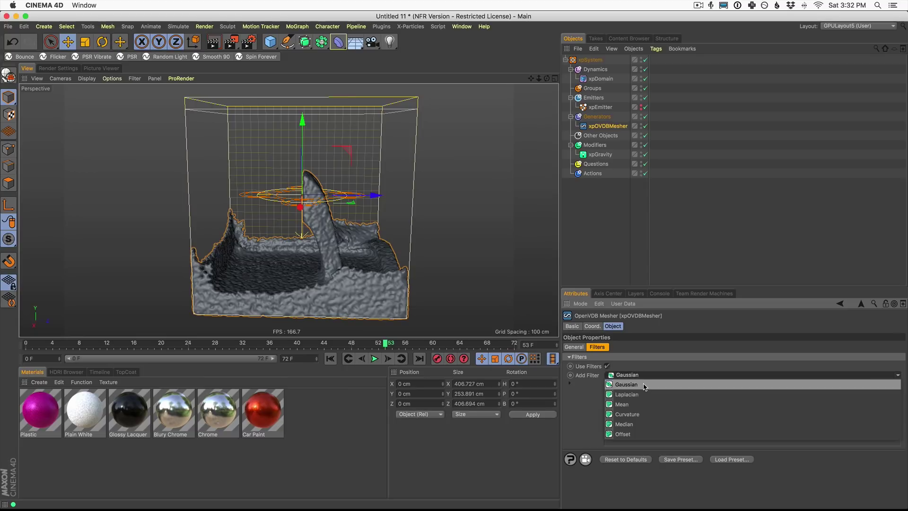
click(644, 385)
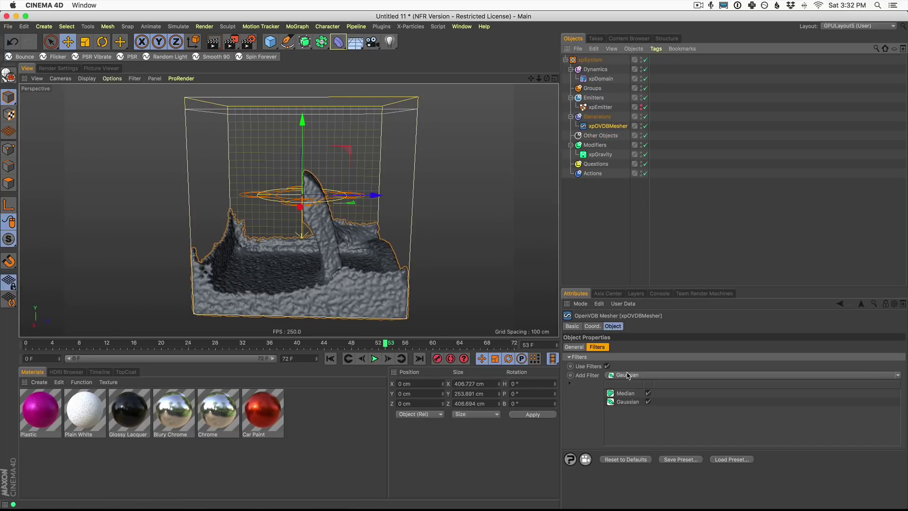
Set the Gaussian filter's Width to 1 and inspect the smoothed liquid surface
click(628, 402)
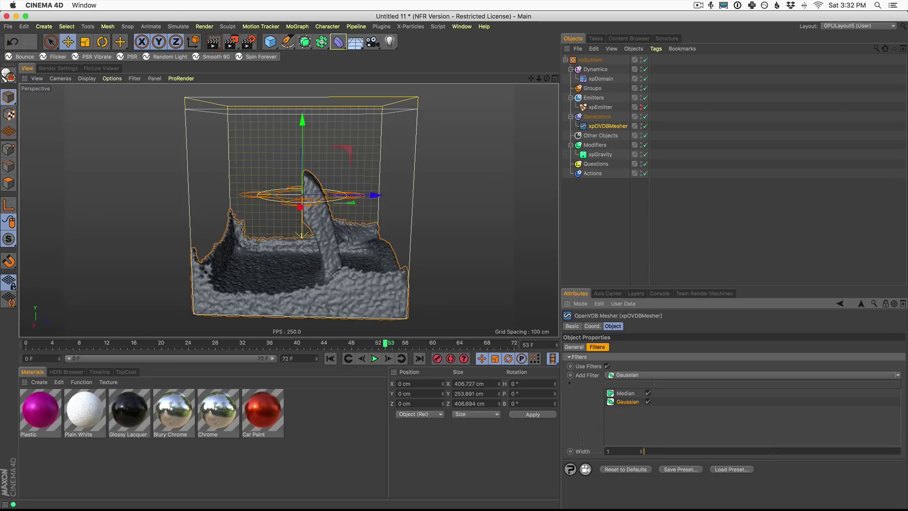
text(2)
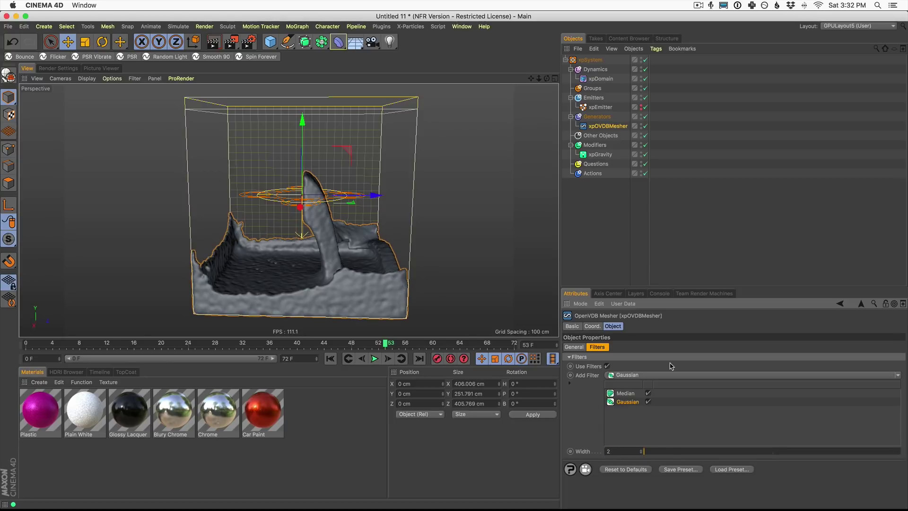
key(Return)
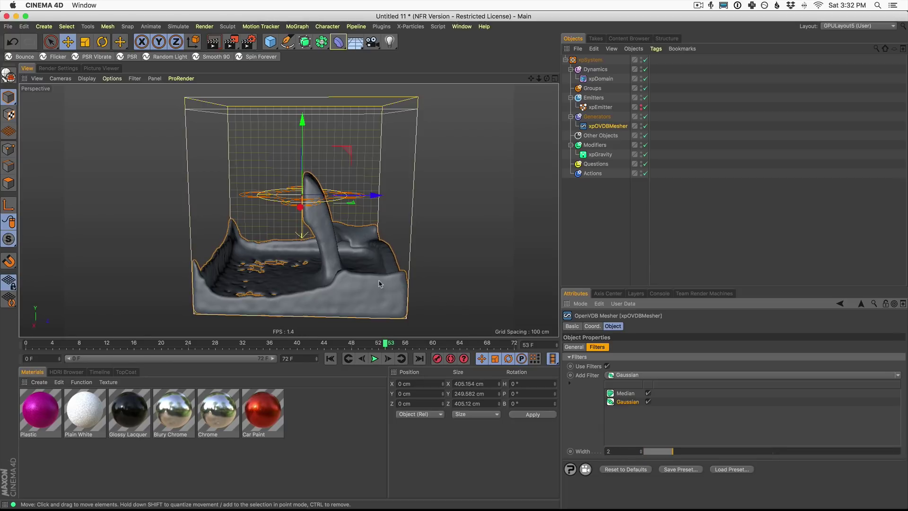
alt+drag(332, 289, 365, 272)
click(615, 451)
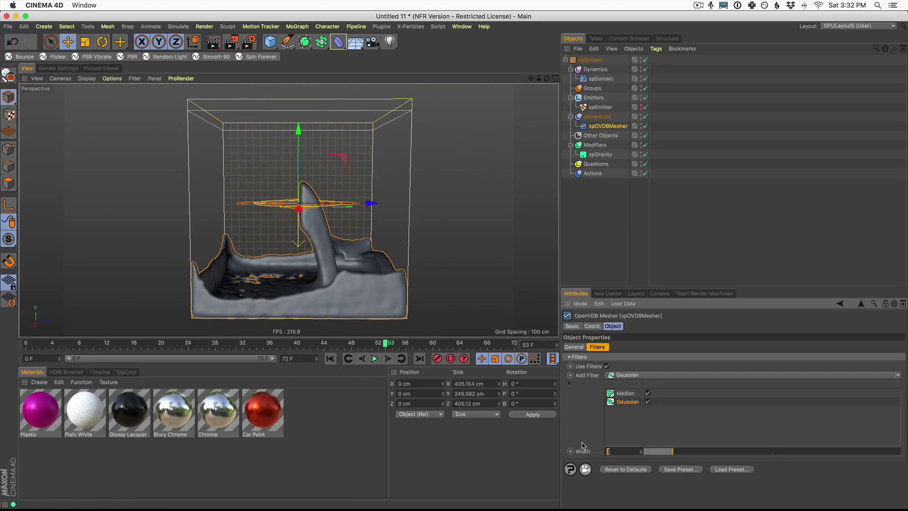
text(1)
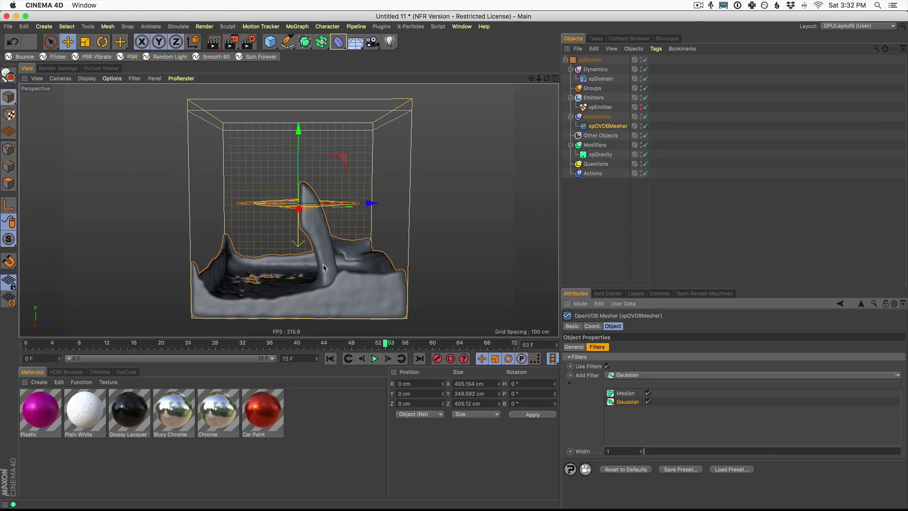
alt+drag(326, 268, 330, 337)
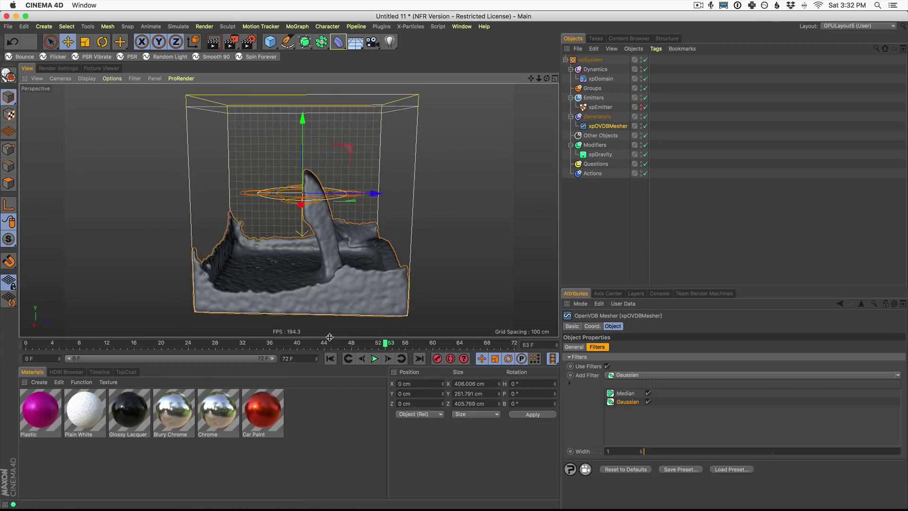
Replay the simulation from frame 0 to frame 25, then select xpDomain to show its liquid settings
click(330, 359)
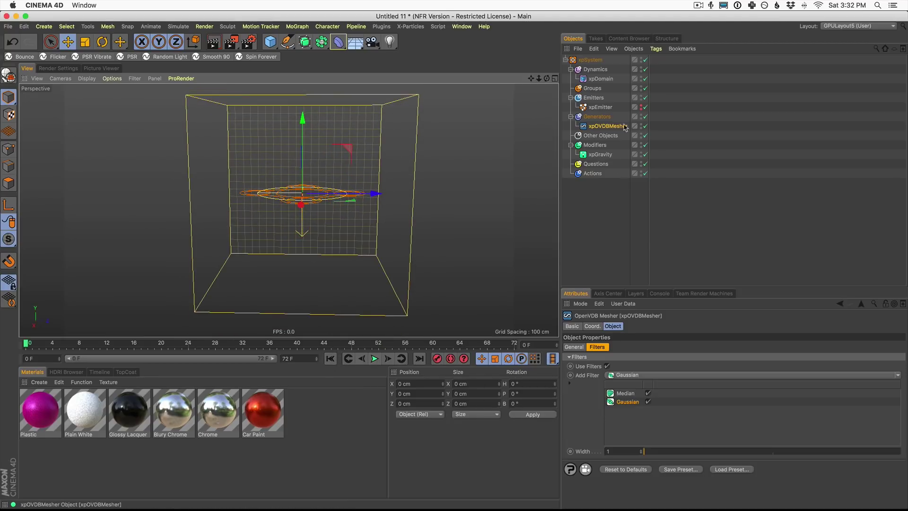
click(374, 358)
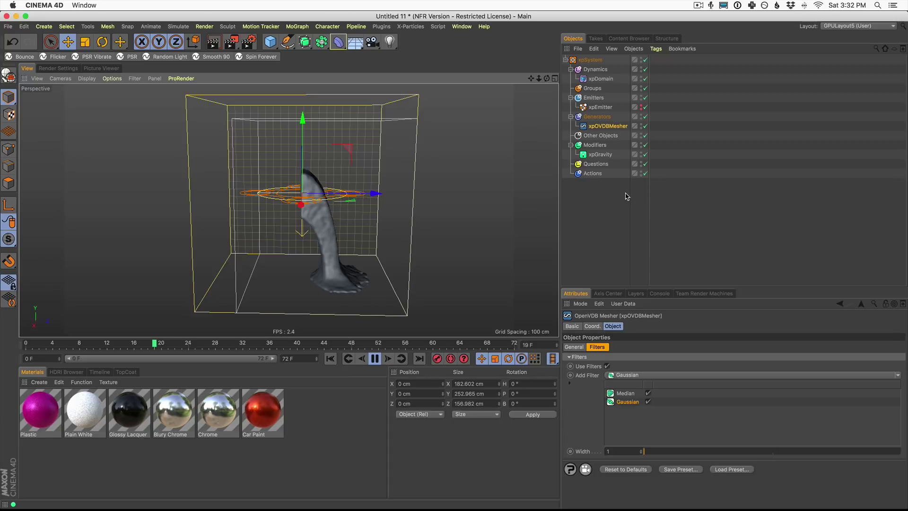
click(374, 358)
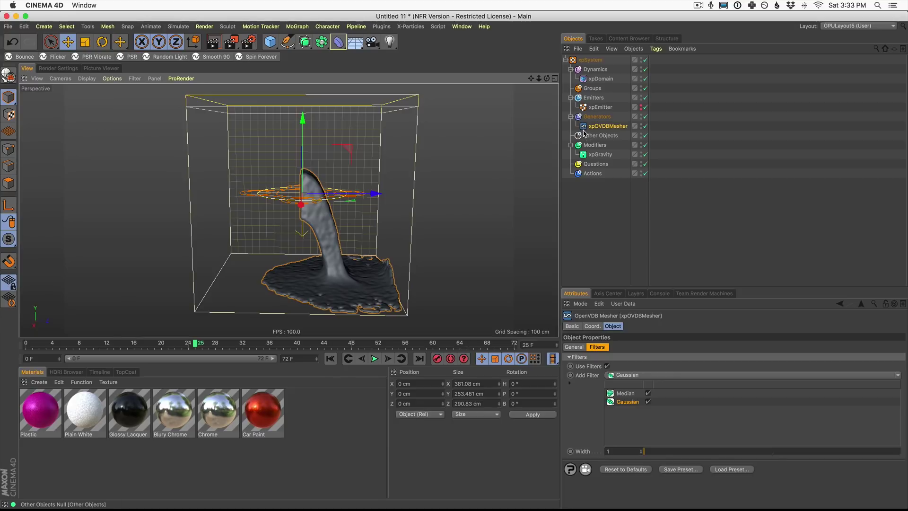
click(603, 82)
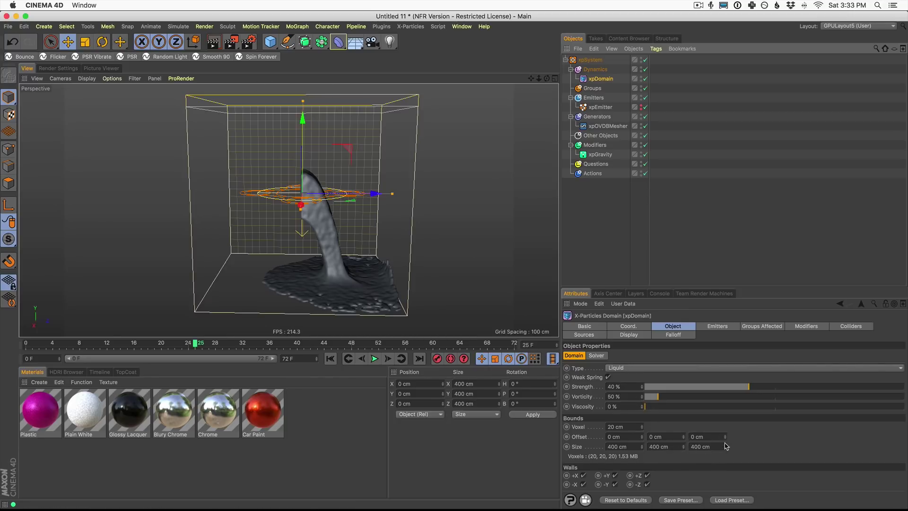
Shrink the xpDomain's Size Z to about 297 cm and replay the simulation from the start
drag(725, 447, 738, 502)
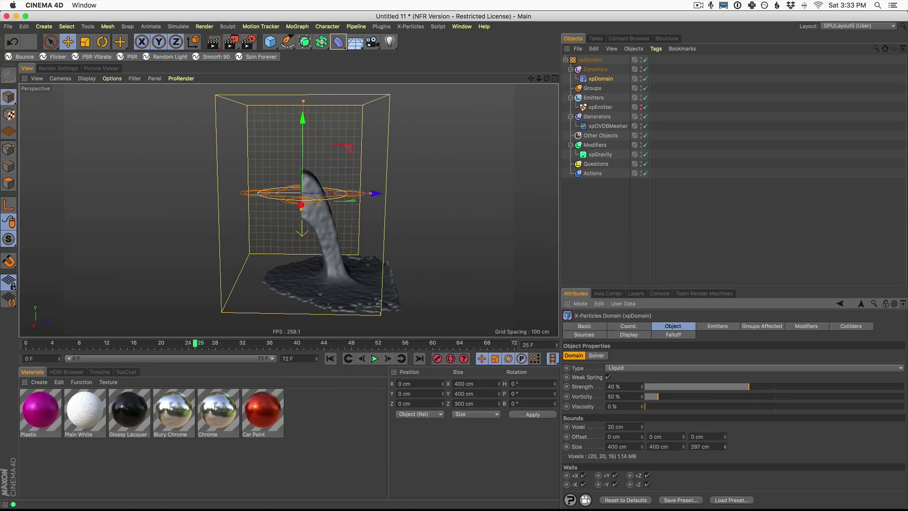
click(331, 359)
click(374, 358)
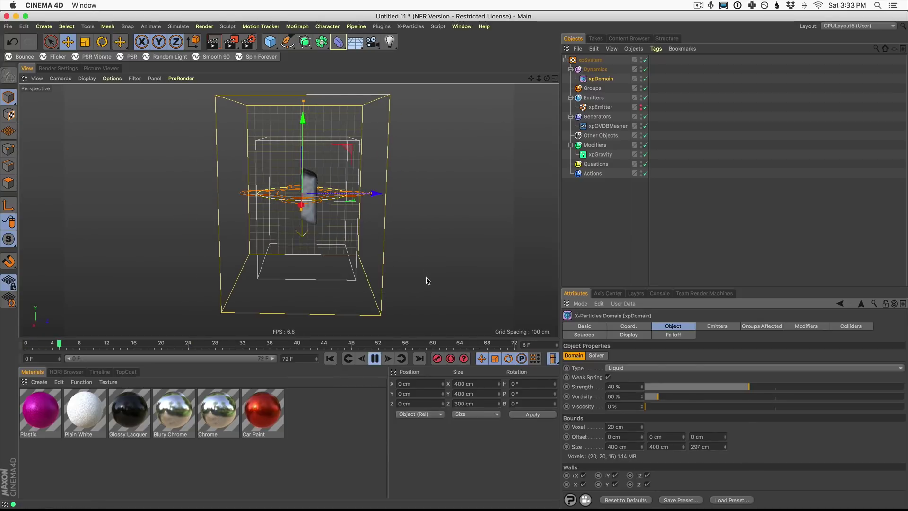
key(F8)
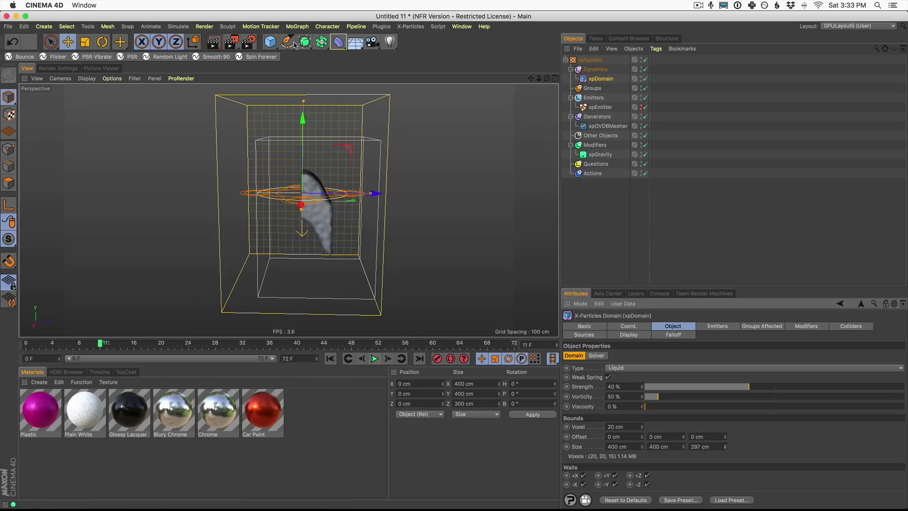
click(270, 43)
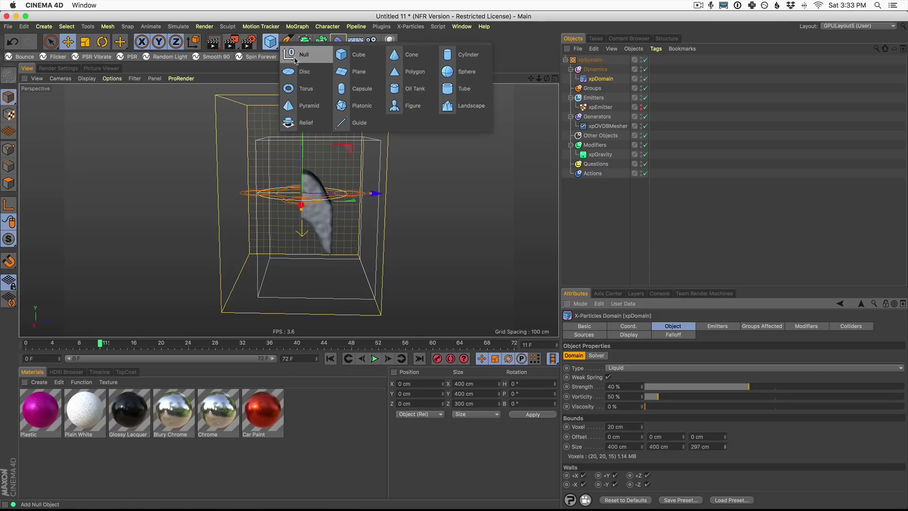
Add a 100 cm sphere and position it below the emitter at Y -144.576 cm, Z 74.009 cm
click(468, 73)
drag(300, 118, 298, 346)
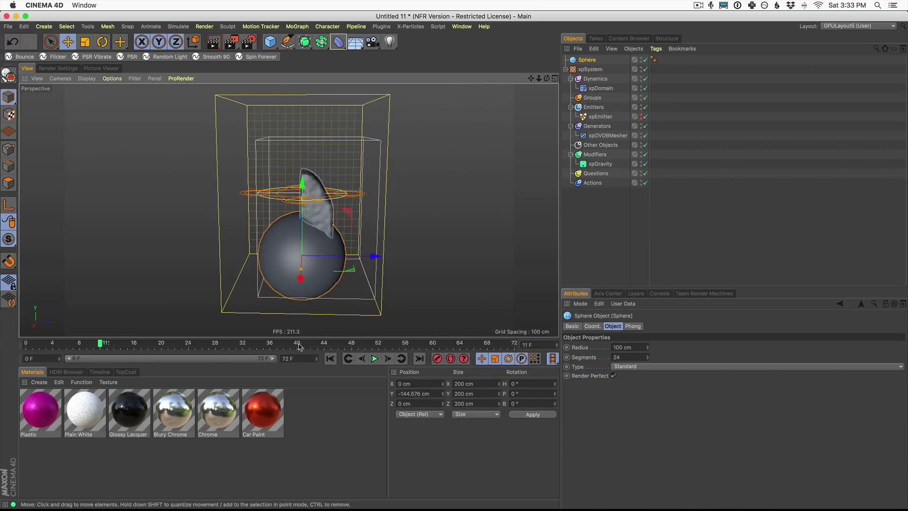
click(330, 358)
drag(374, 256, 408, 257)
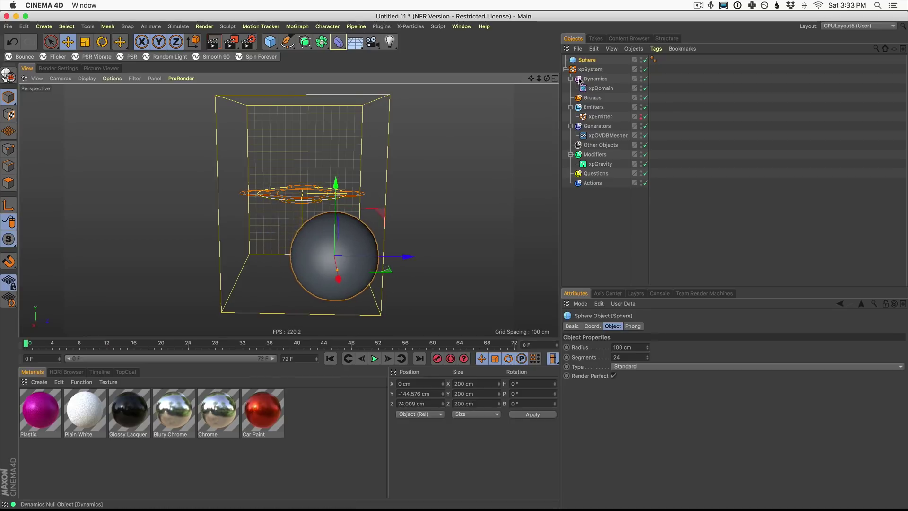
Give the sphere an xpCollider tag and play the simulation so the liquid deflects off it
click(656, 48)
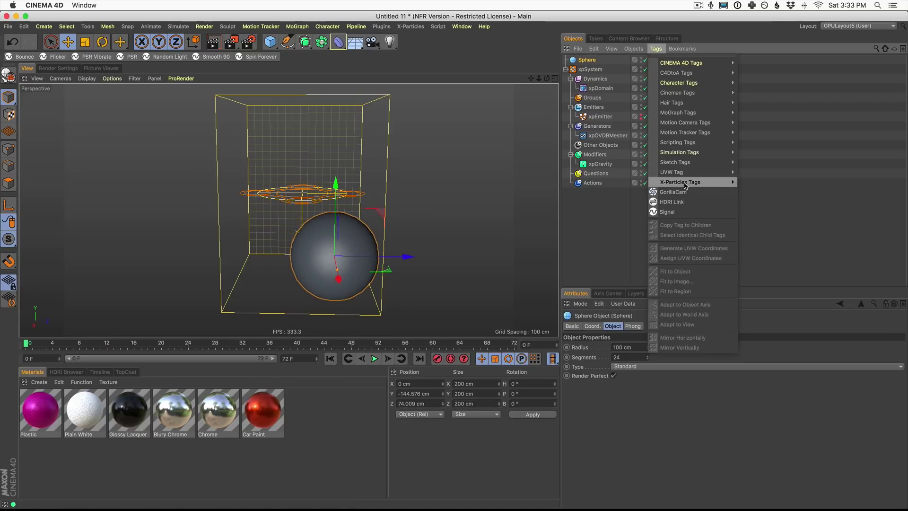
mouse_move(686, 186)
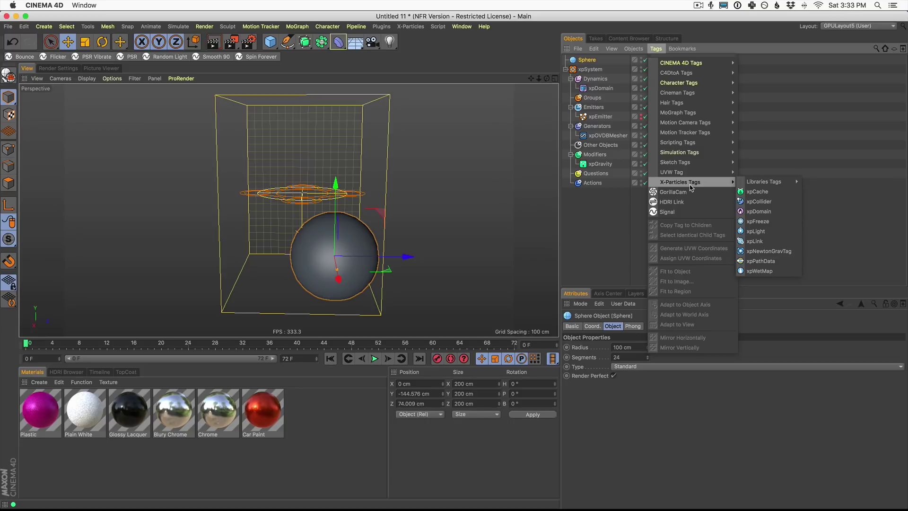
click(772, 203)
key(F8)
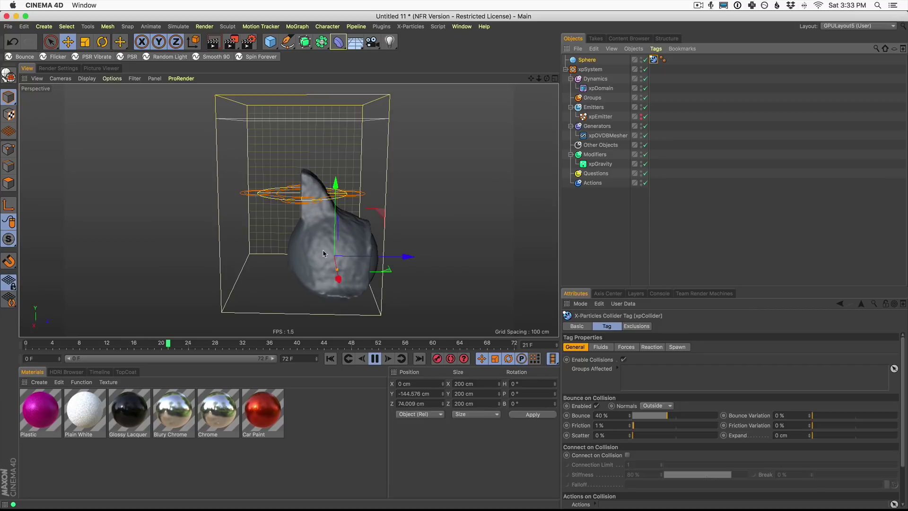
Lower the xpCollider Bounce to 7%, raise Friction to 74%, and replay the splash to frame 33
key(F8)
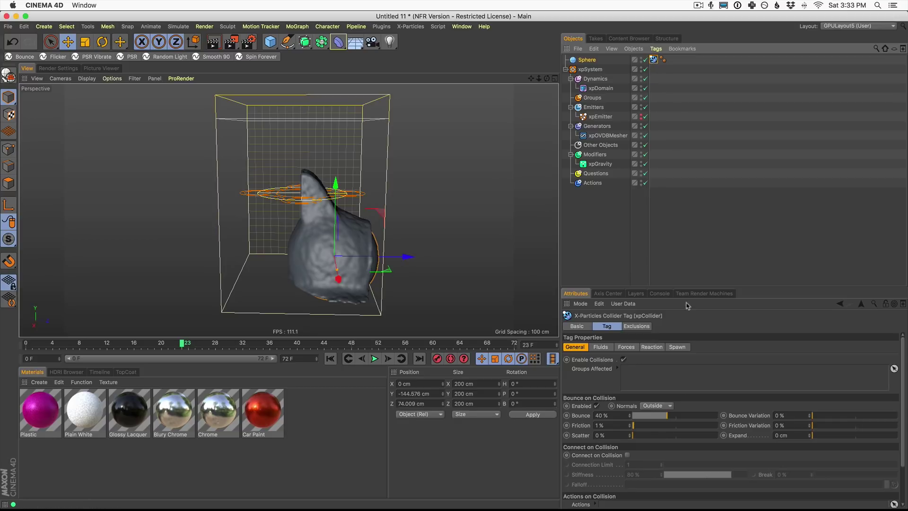
drag(656, 420, 696, 426)
click(375, 358)
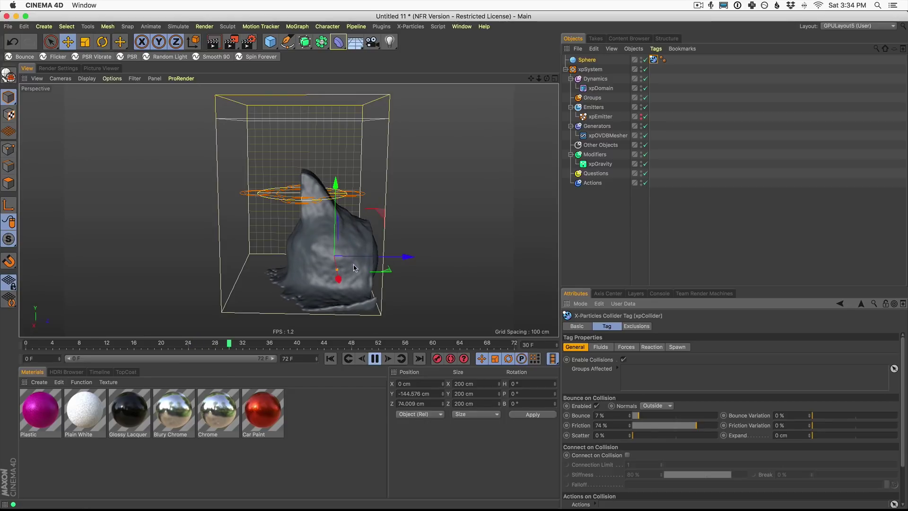
click(376, 361)
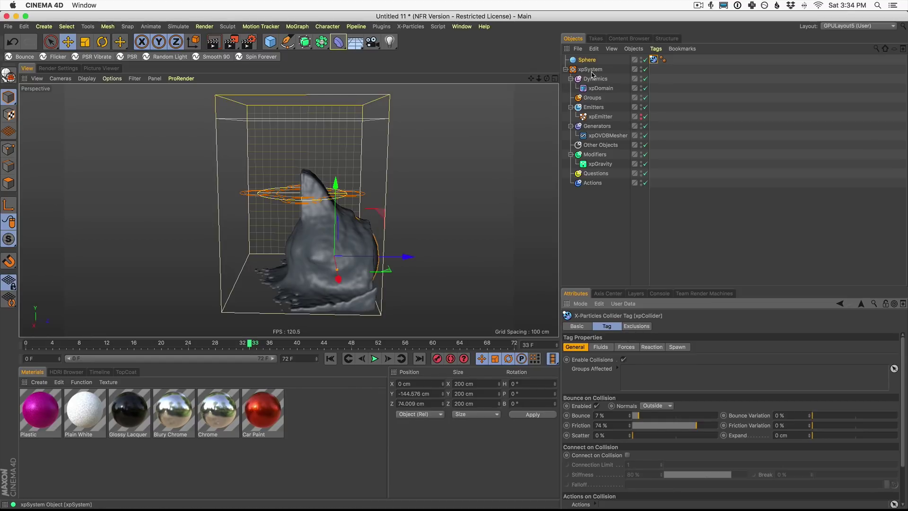
Fold the xpSystem entry in the Object Manager so only Sphere and xpSystem show
click(566, 70)
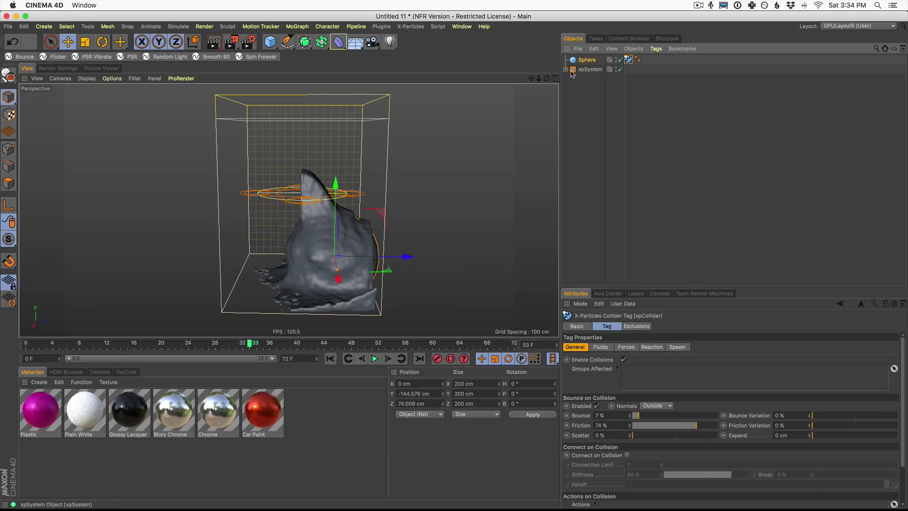